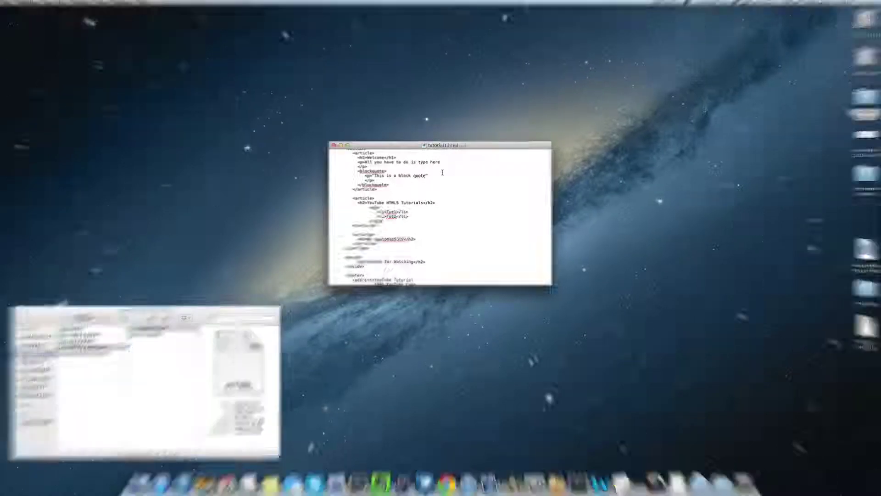
Step: Add an indented <ul> block with <li>Tut1</li> and <li>Tut2</li> items after </ol>
key(Return)
key(Return)
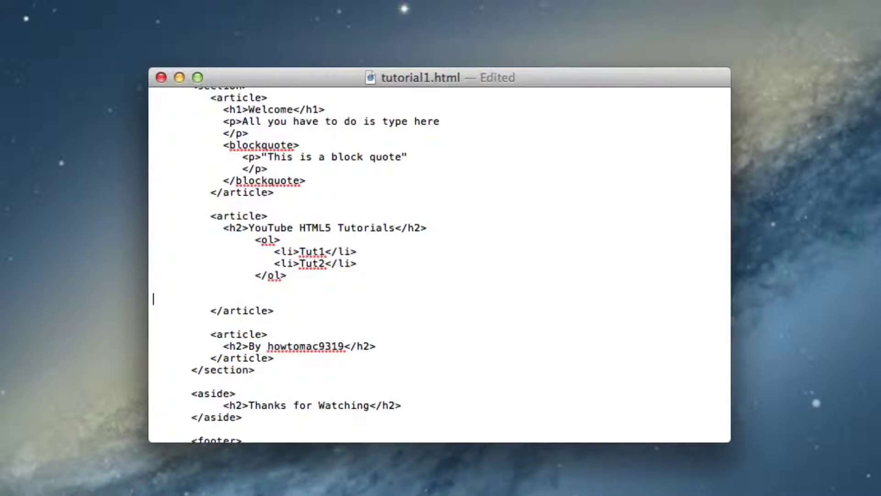
key(Tab)
text(<)
text(ul)
text(>)
key(Return)
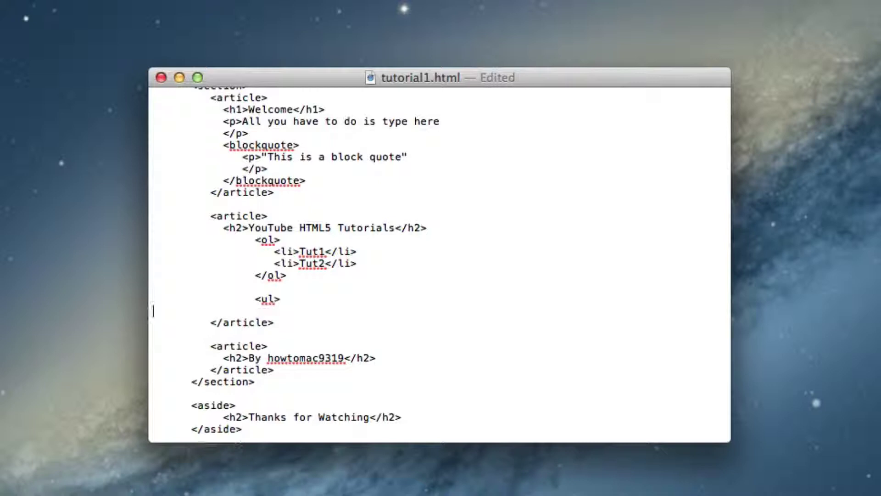
key(Tab)
key(Tab)
key(Tab)
key(Tab)
key(Tab)
text(<)
text(T)
text(ut)
key(BackSpace)
key(BackSpace)
key(BackSpace)
text(li>)
text(Tut1)
text(</li>)
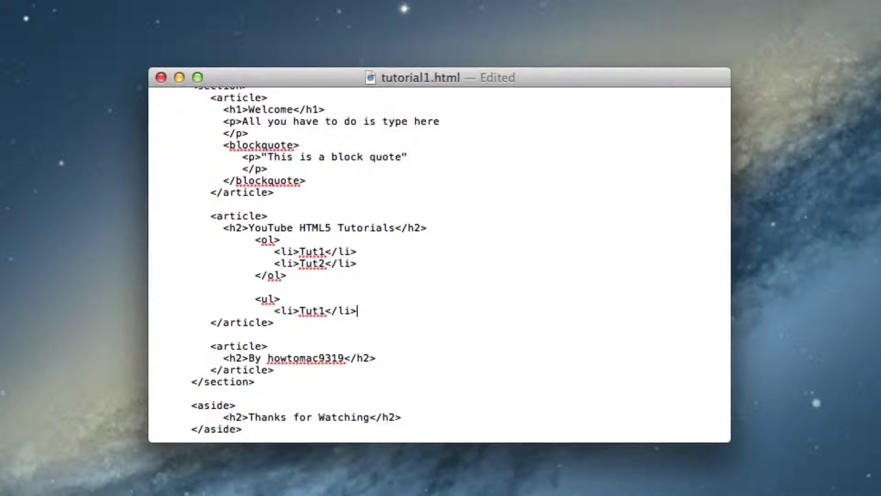
key(Return)
key(Tab)
key(Tab)
key(Tab)
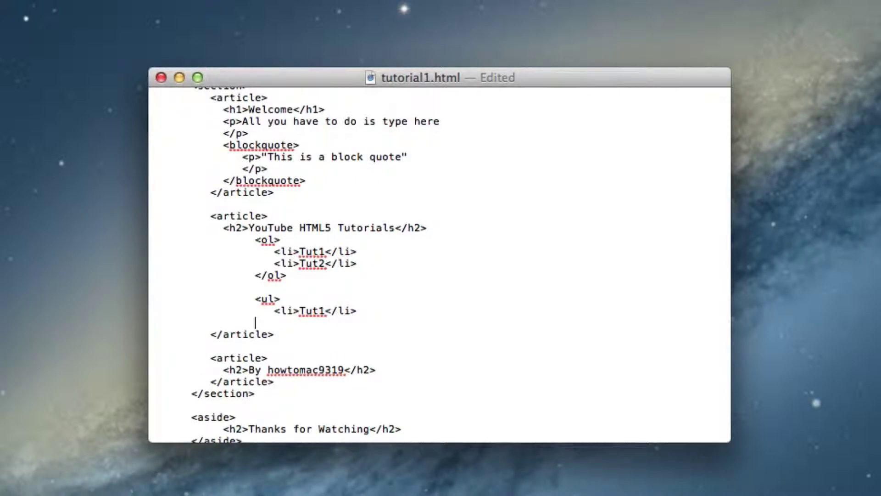
key(Tab)
key(Tab)
key(Tab)
text(<l)
text(i>)
text(Tut2<)
text(/li>)
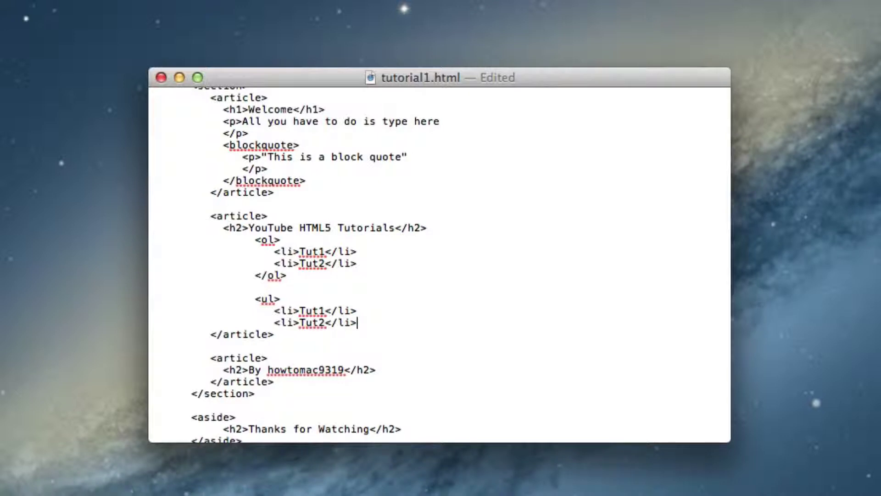
key(Return)
key(Tab)
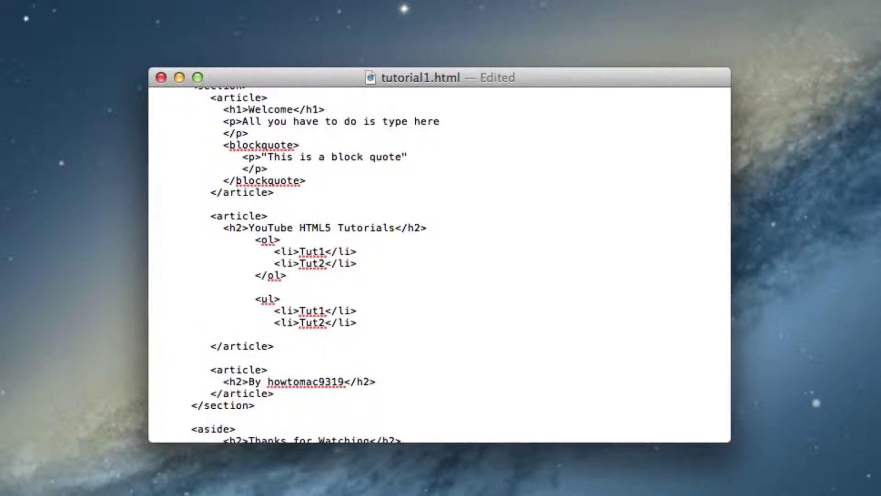
text(</ul>)
Step: Save tutorial1.html, open it in Safari, and highlight the numbered Tut1 and Tut2 items
key(super+s)
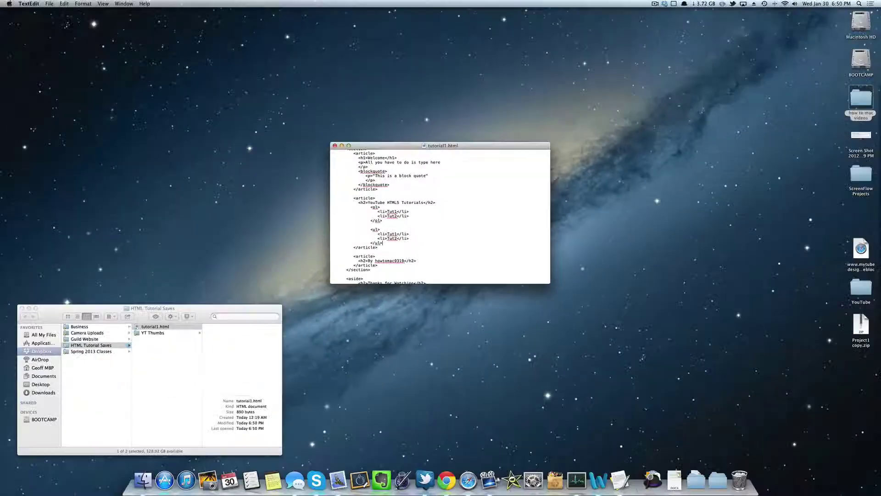
double_click(155, 327)
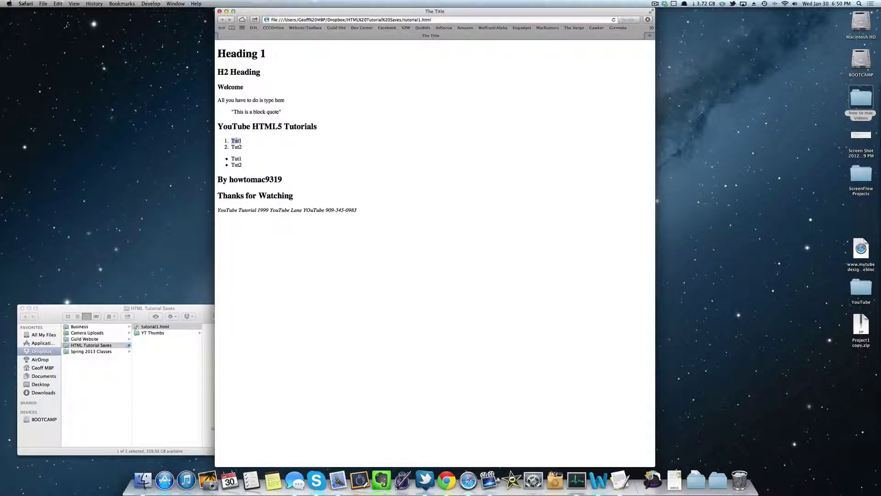
drag(233, 140, 249, 148)
click(237, 157)
Step: Highlight the bulleted Tut1 and Tut2 items, then clear the selection
drag(234, 158, 248, 165)
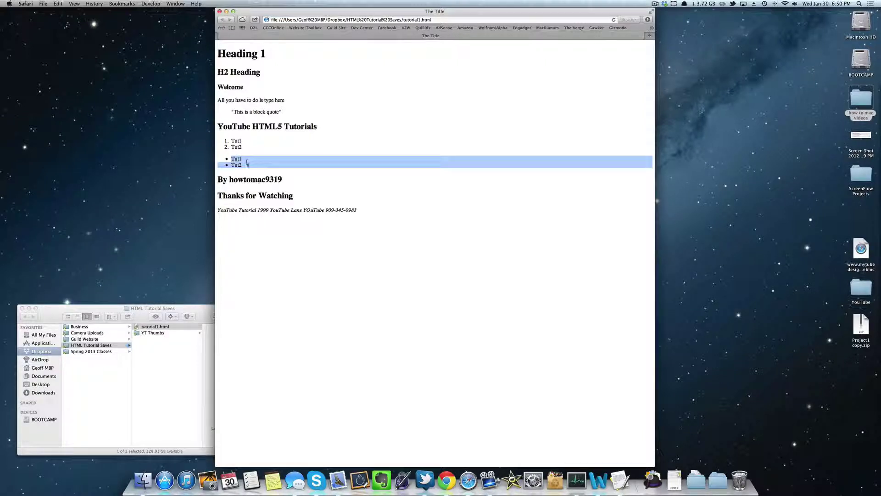
click(337, 272)
right_click(337, 270)
Step: Show the page source and select the ol and ul list markup
click(366, 291)
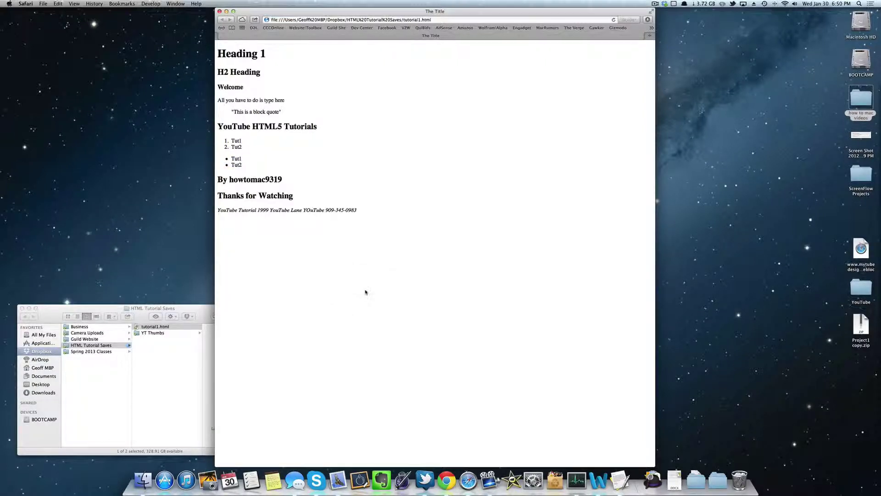
scroll(302, 371, down, 5)
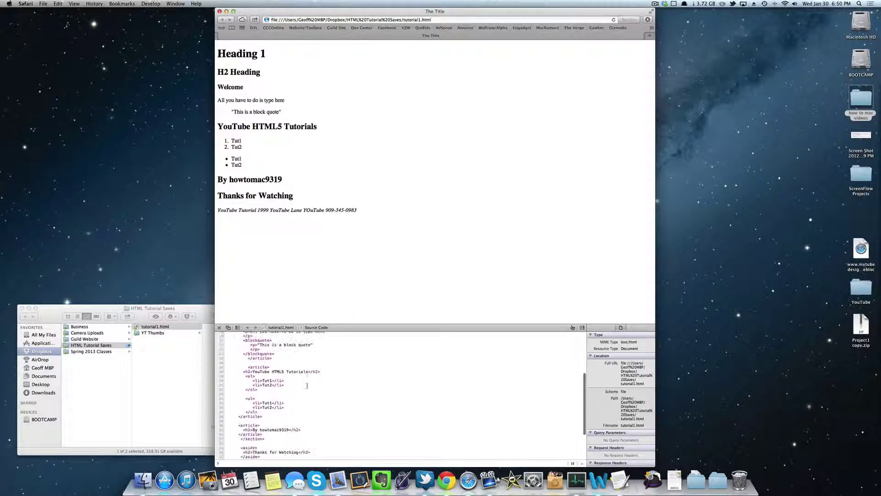
scroll(302, 371, down, 5)
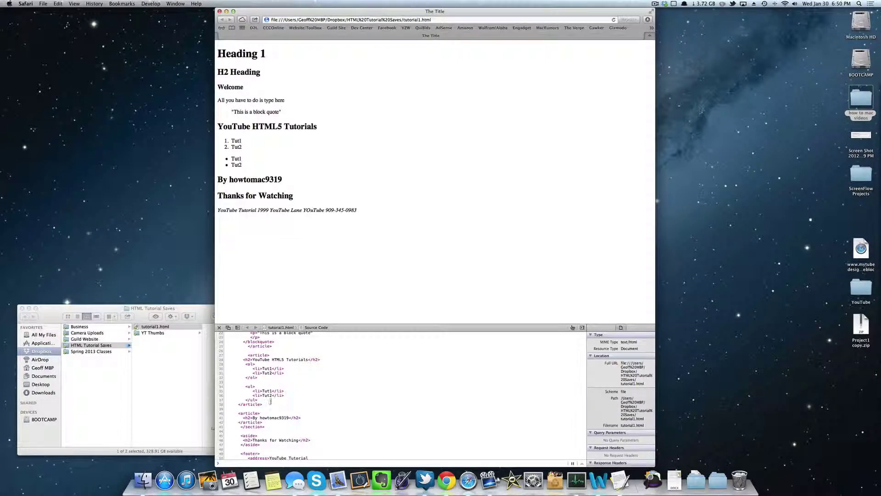
scroll(272, 404, up, 4)
drag(262, 434, 247, 401)
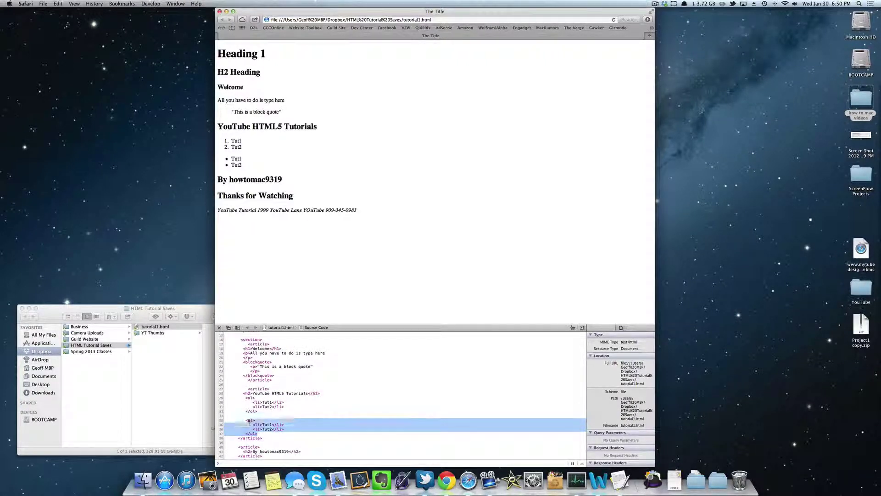